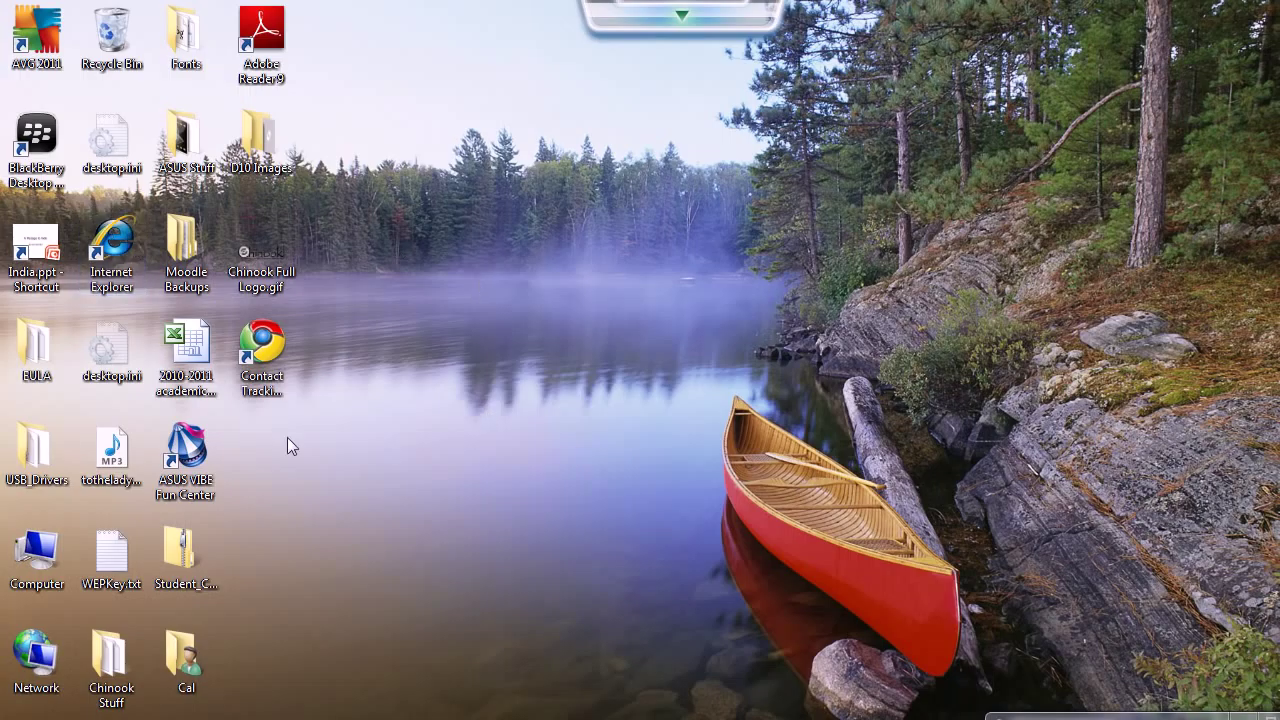
# Open the Contact Tracking Form from the desktop and enter the student's first and last names
pyautogui.doubleClick(266, 350)
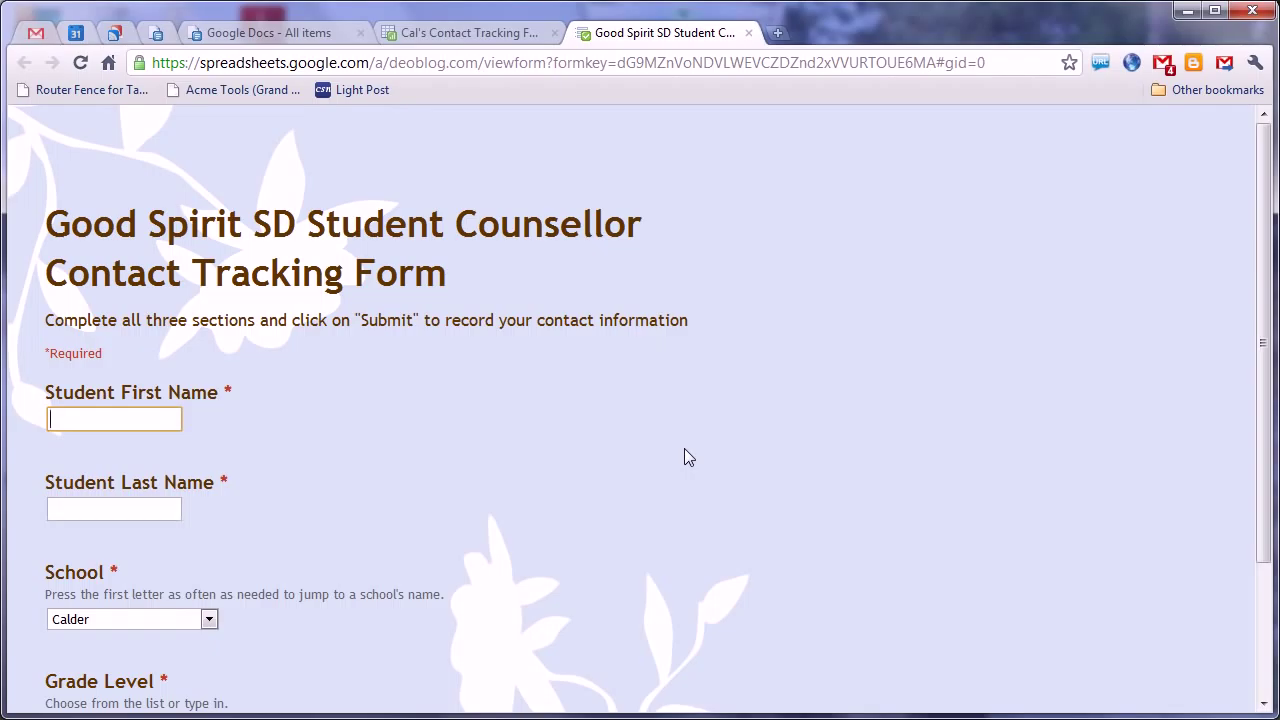
pyautogui.write('Johnny')
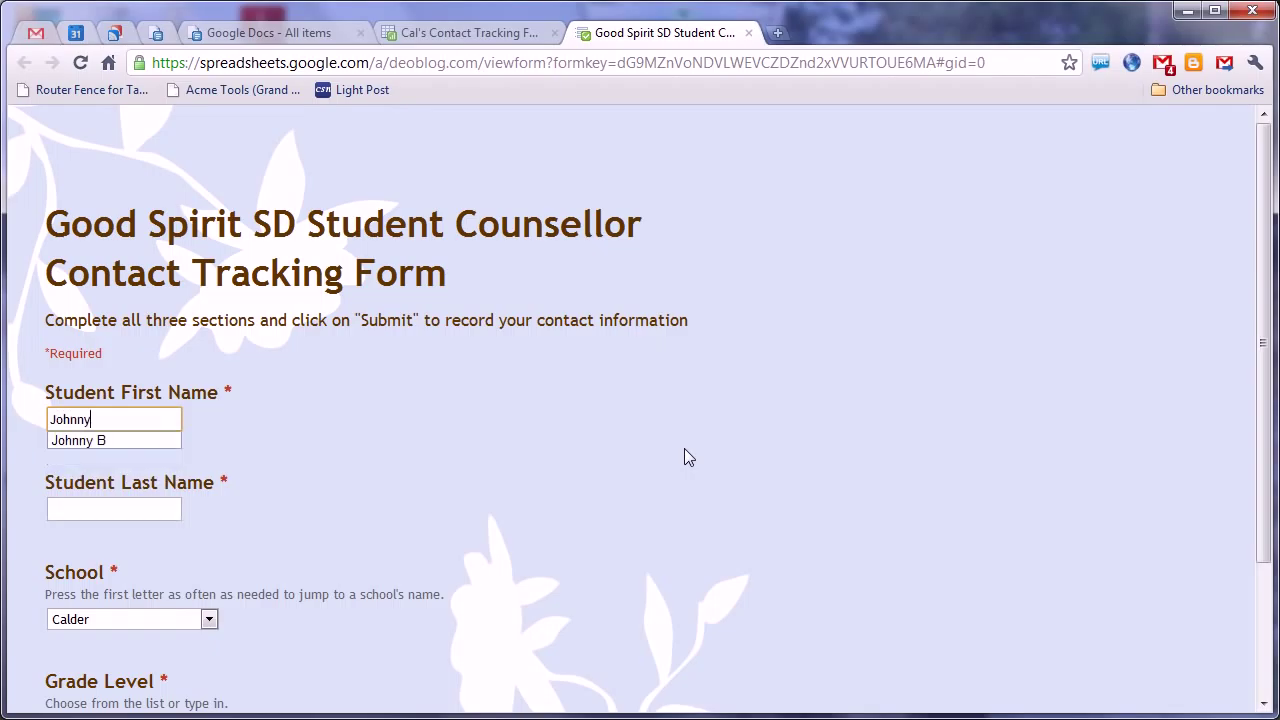
pyautogui.write(' B')
pyautogui.press('Tab')
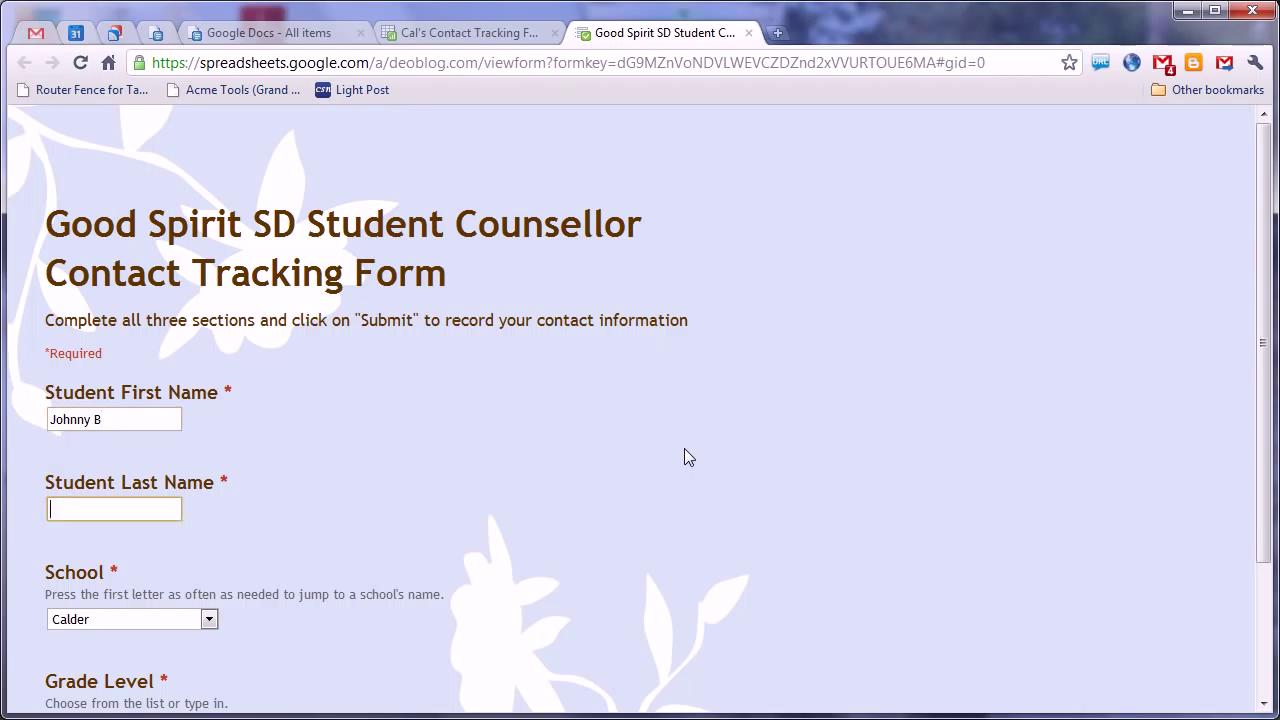
pyautogui.write('Goode')
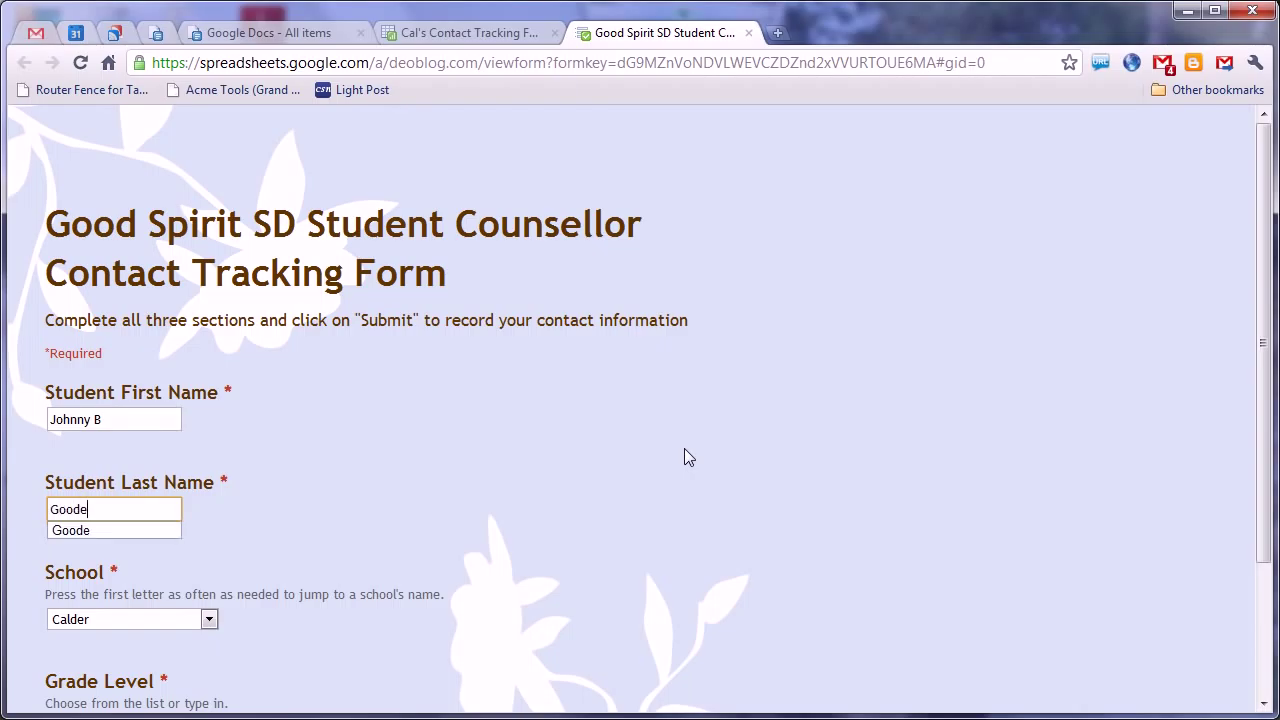
pyautogui.press('Tab')
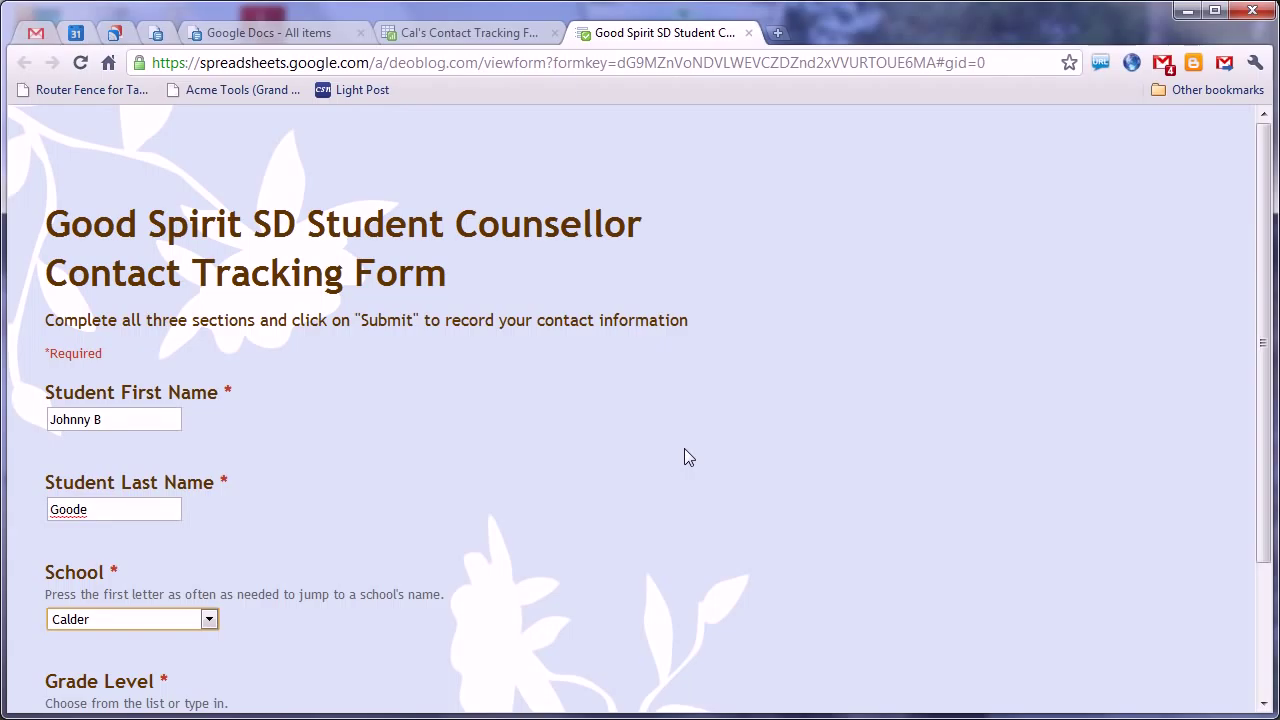
# Set the student's school to YRHS
pyautogui.press('y')
pyautogui.press('y')
pyautogui.click(209, 619)
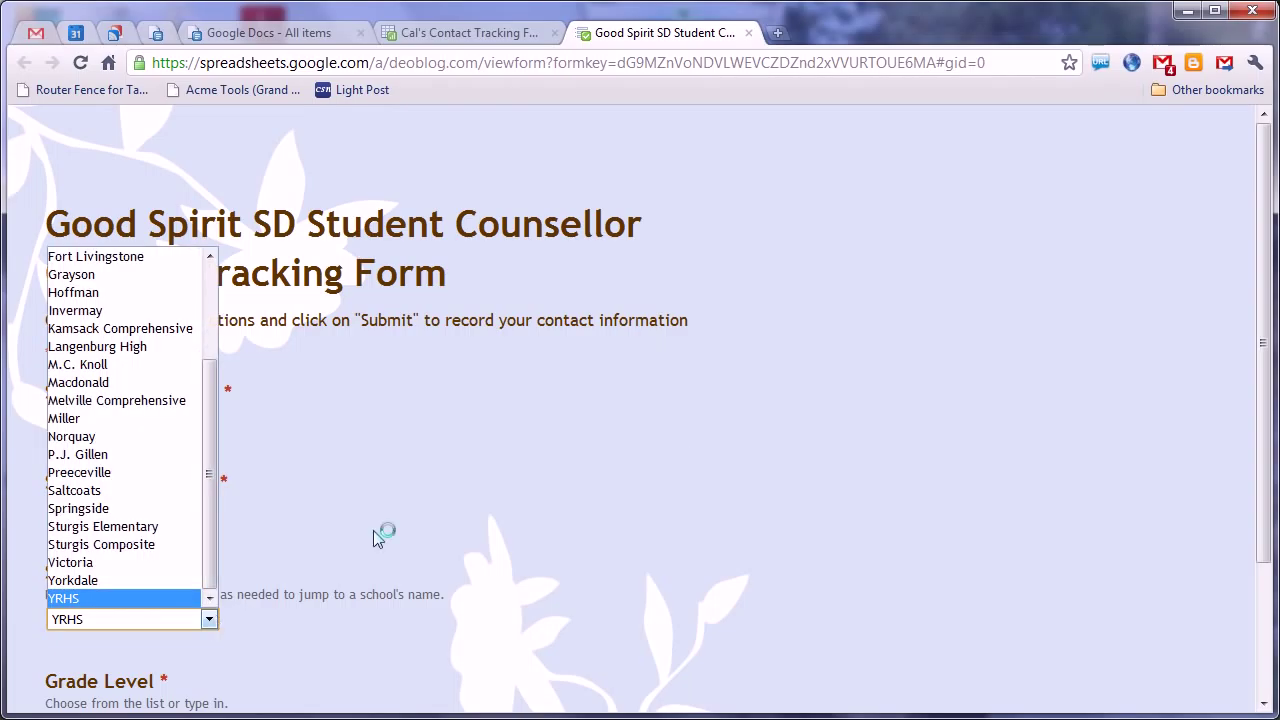
pyautogui.click(154, 599)
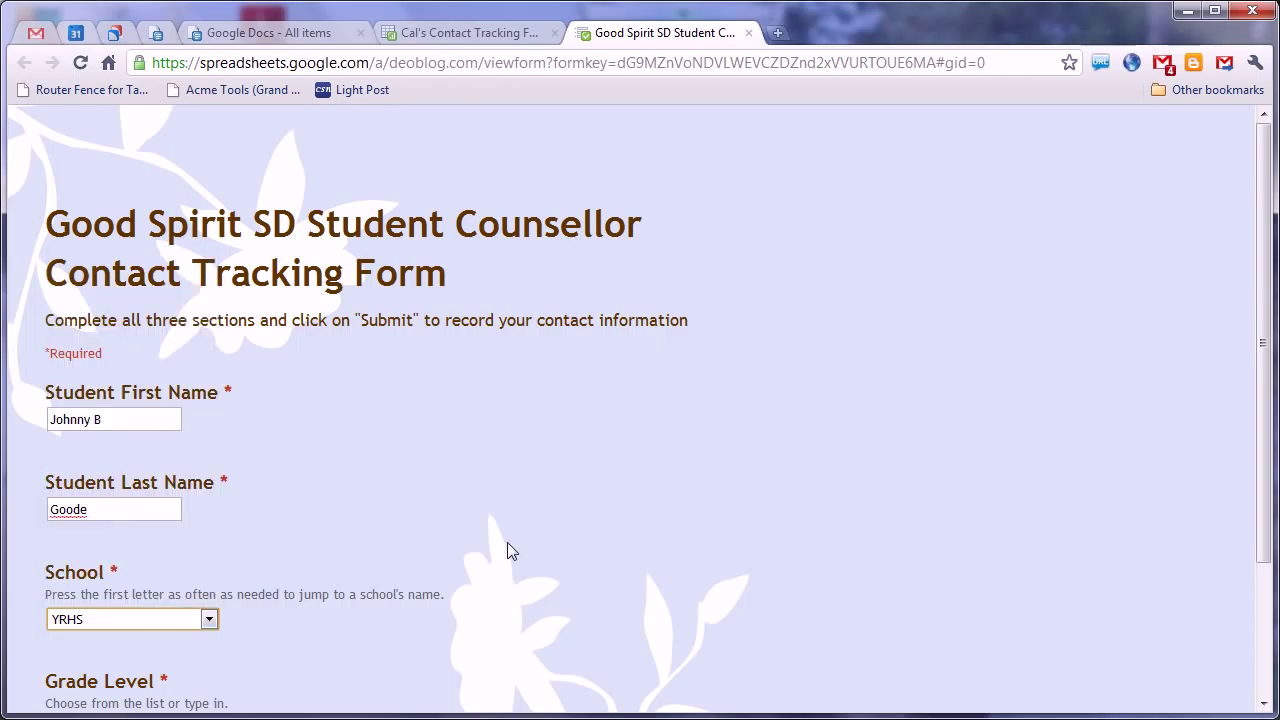
# Set the grade level to 11 and continue to the contact information section
pyautogui.press('Tab')
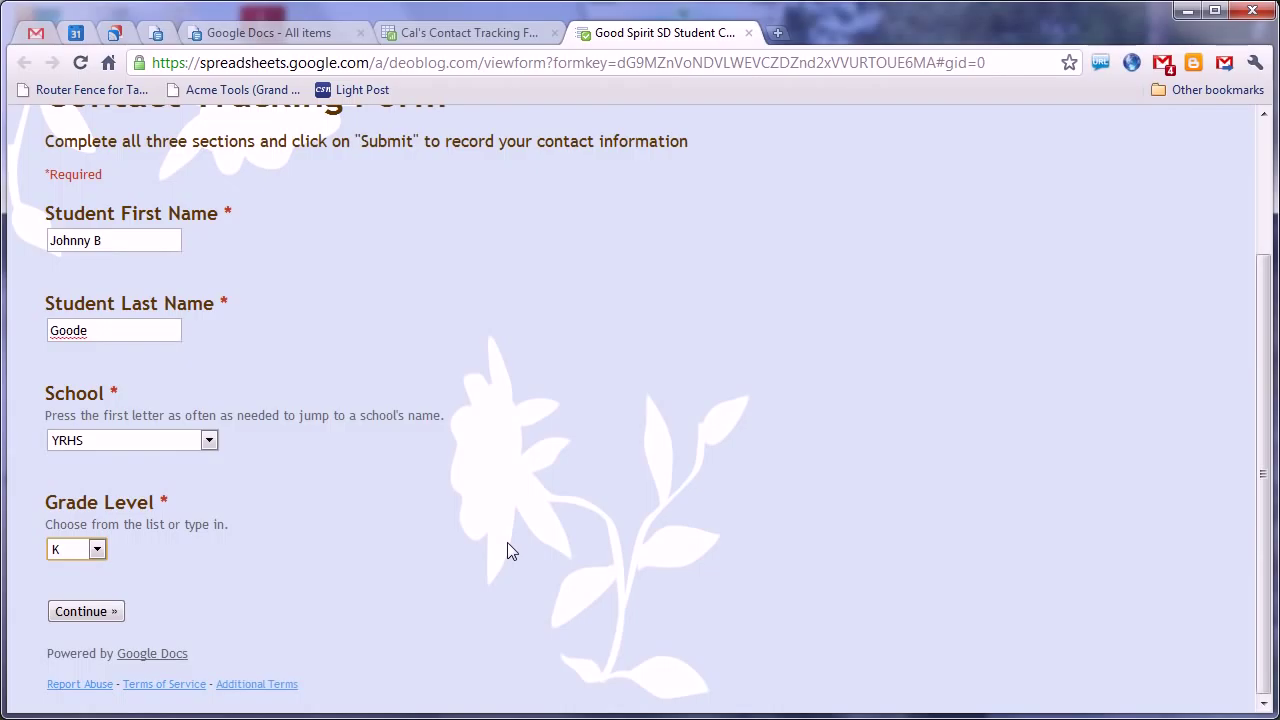
pyautogui.write('10')
pyautogui.press('Down')
pyautogui.click(100, 556)
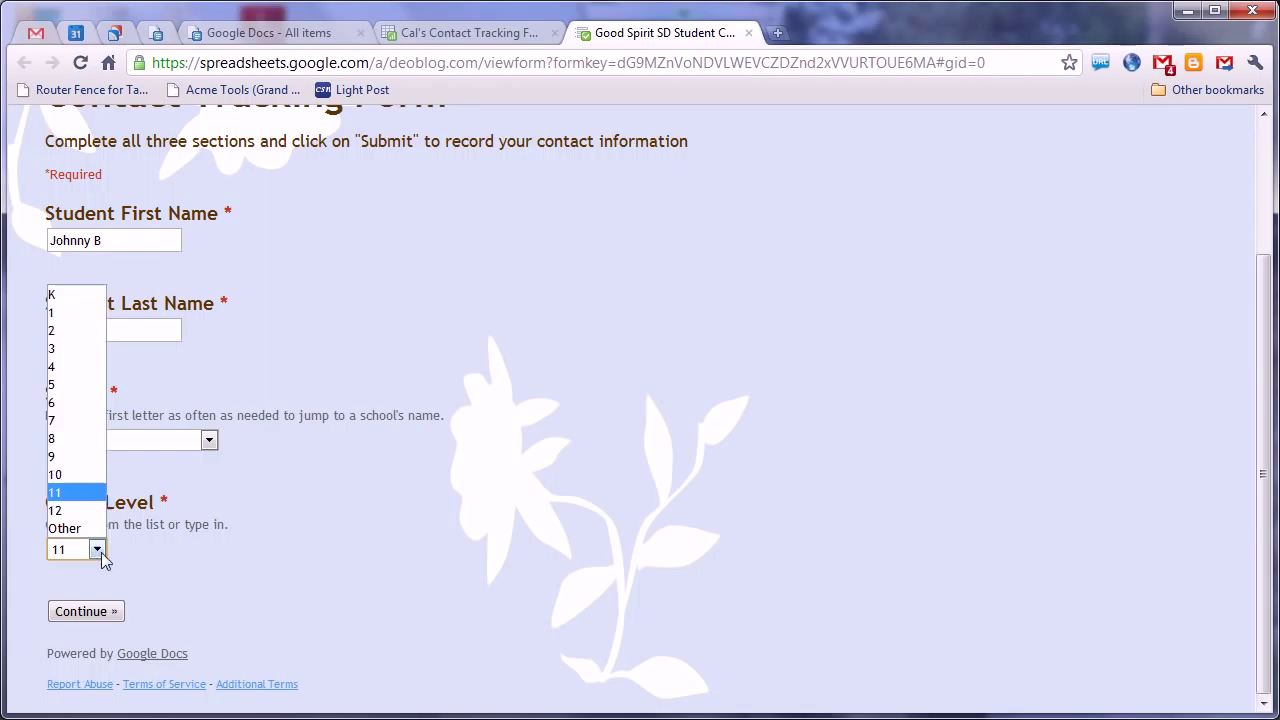
pyautogui.click(100, 553)
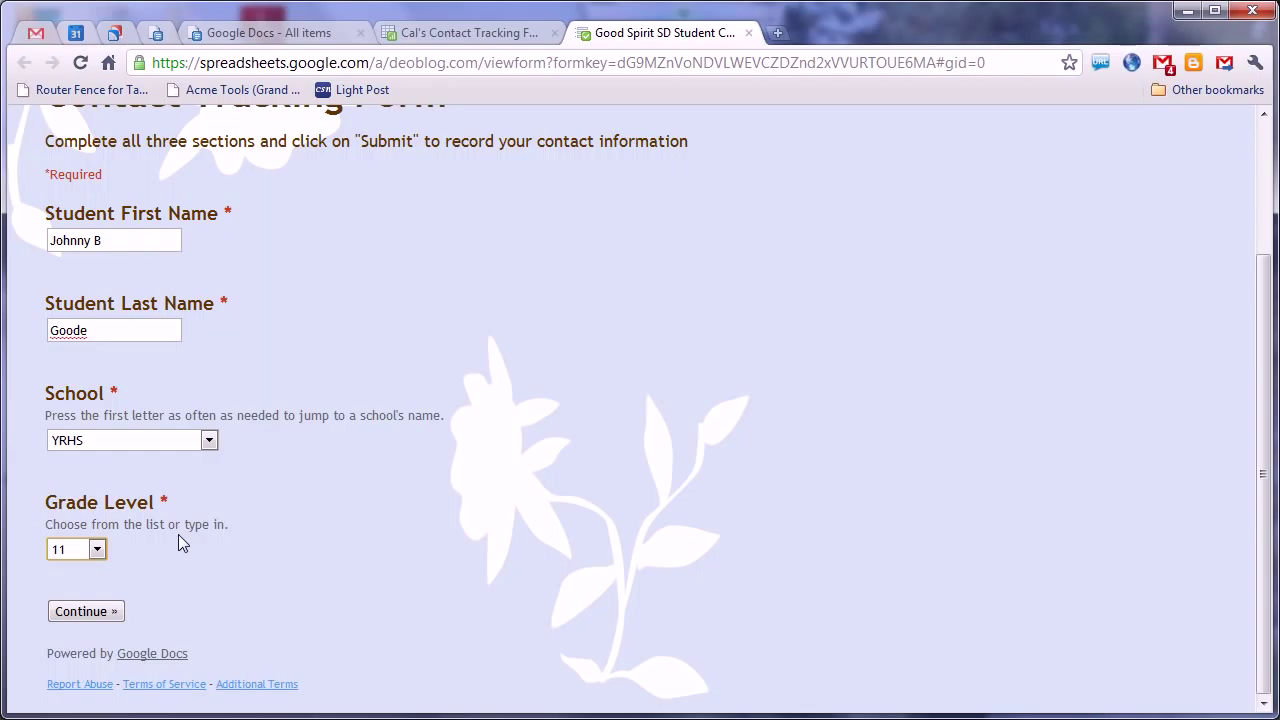
pyautogui.press('Tab')
pyautogui.press('Return')
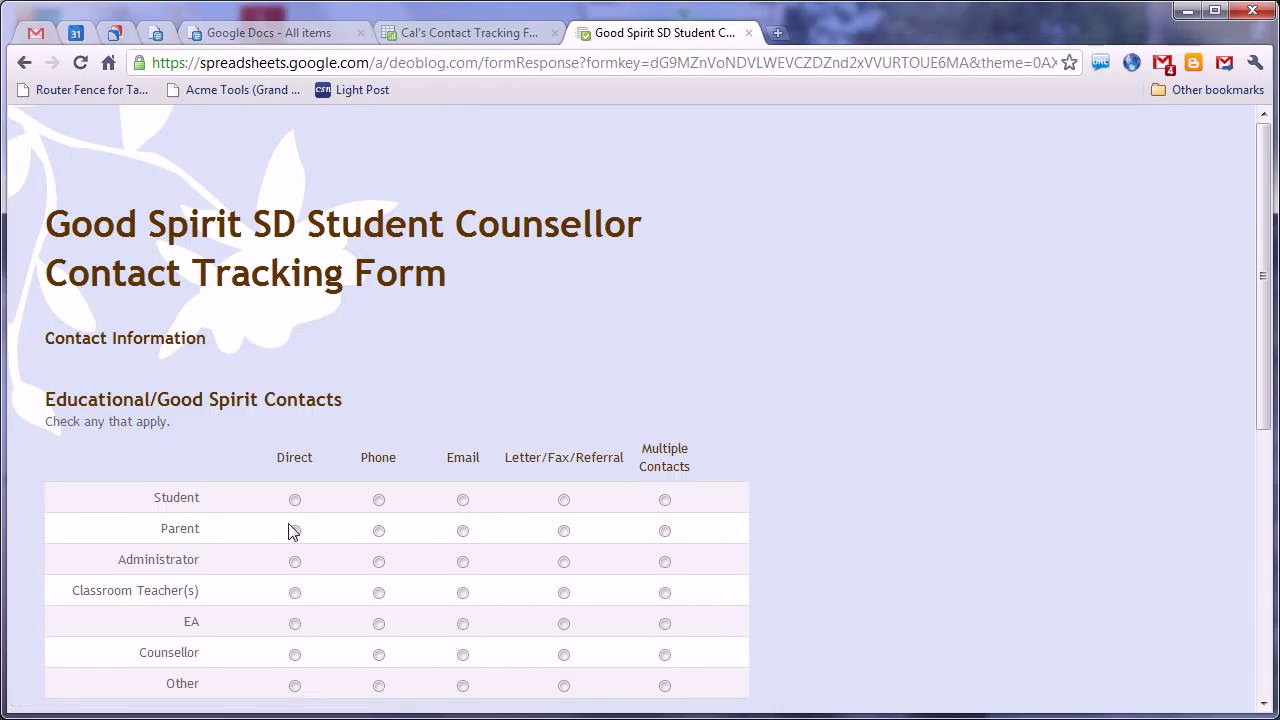
# Under Educational/Good Spirit Contacts, mark Student as Direct, Parent as Phone, and Administrator and Classroom Teacher(s) as Email
pyautogui.scroll(-1, 920, 442)
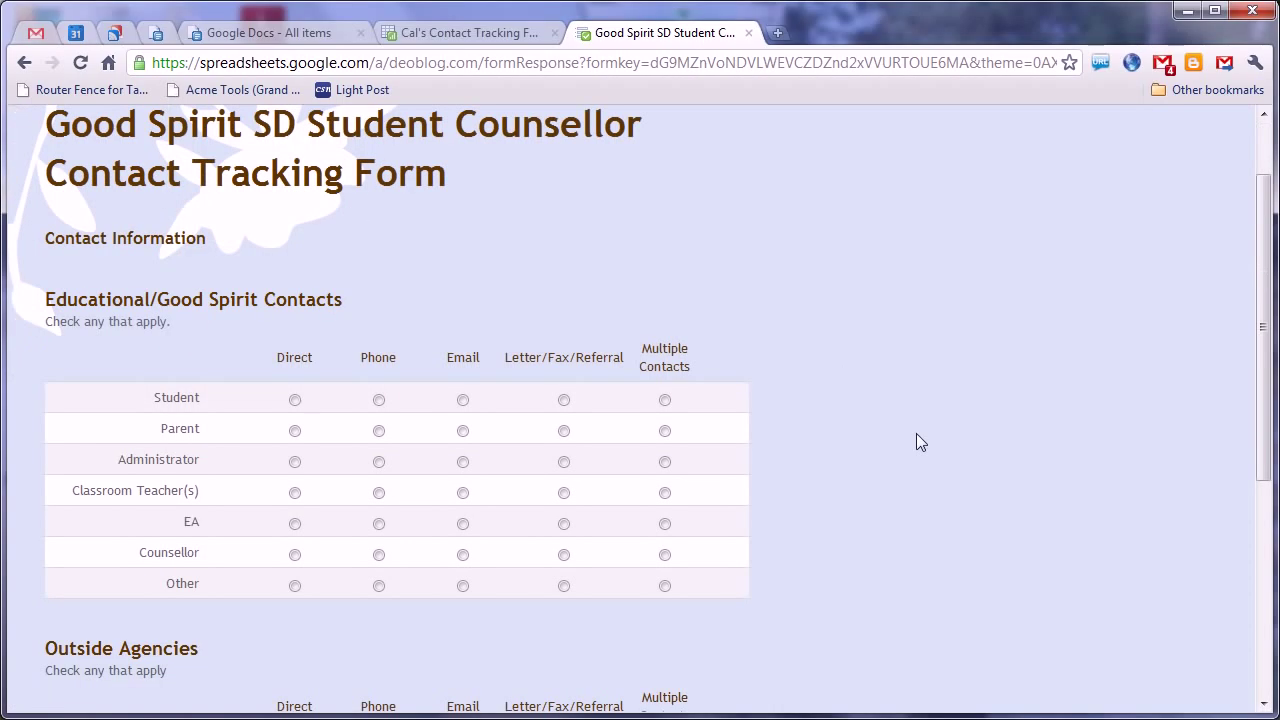
pyautogui.scroll(-3, 920, 442)
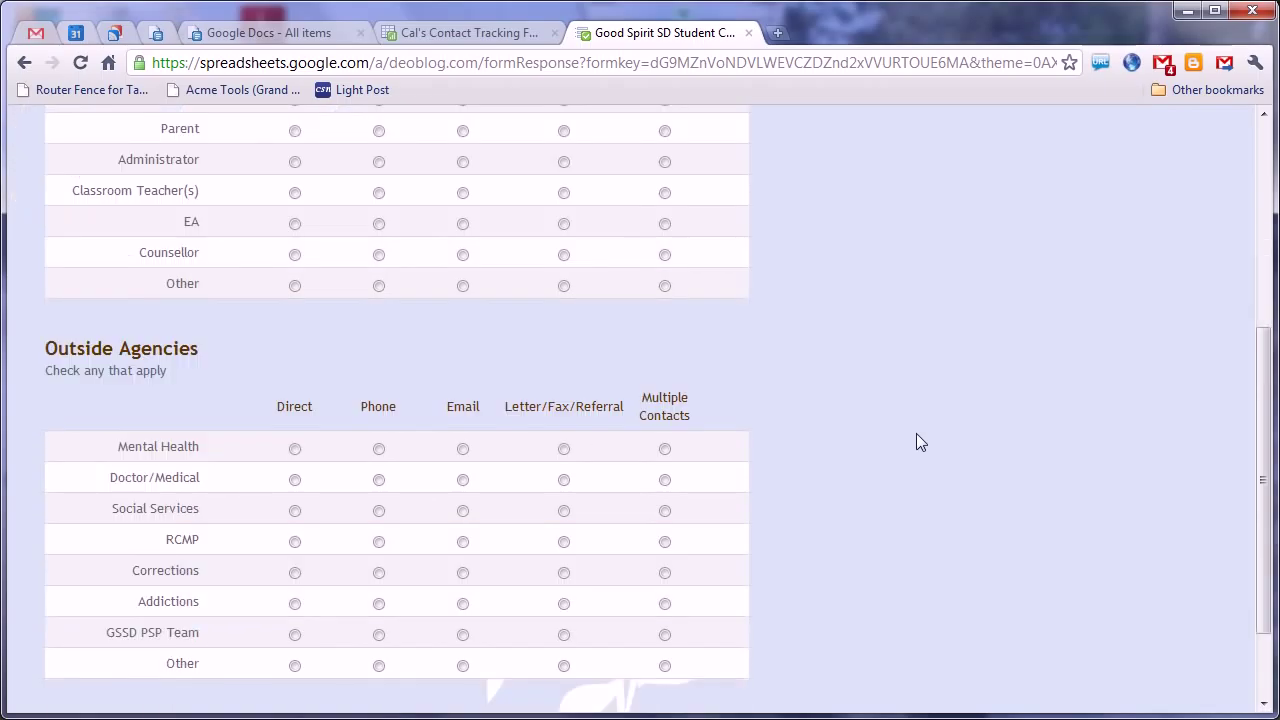
pyautogui.scroll(2, 920, 442)
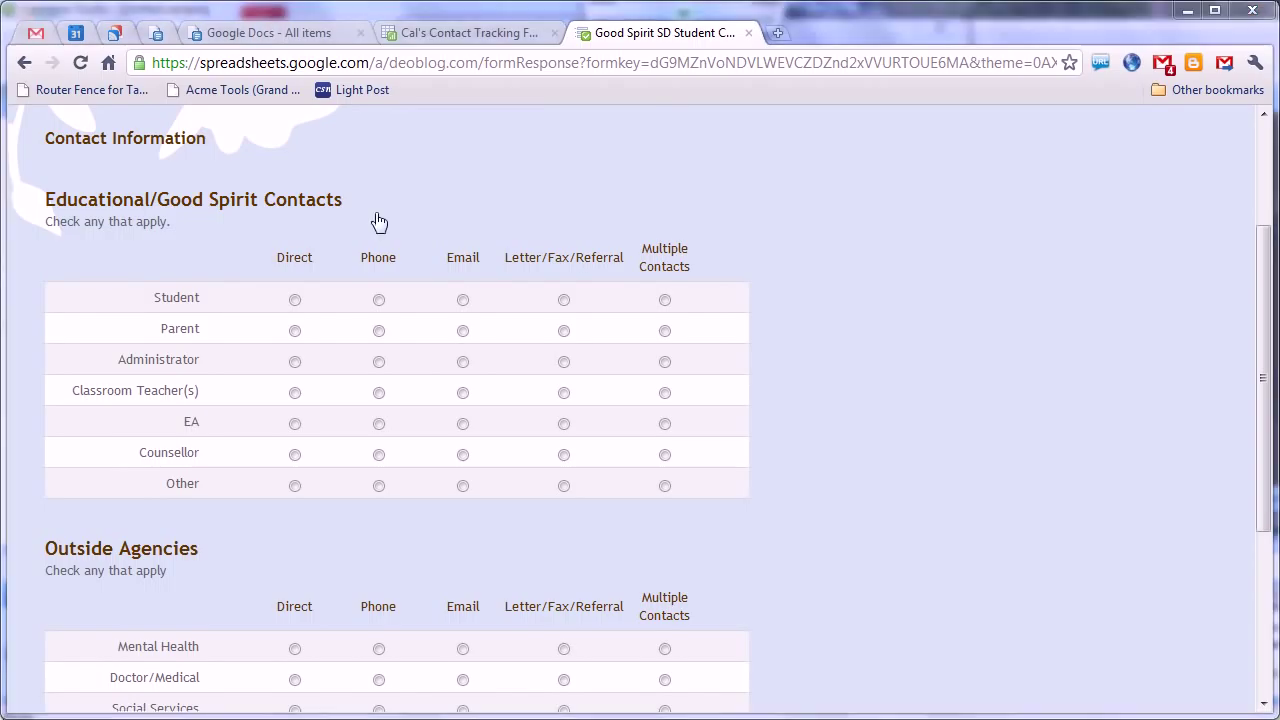
pyautogui.click(295, 300)
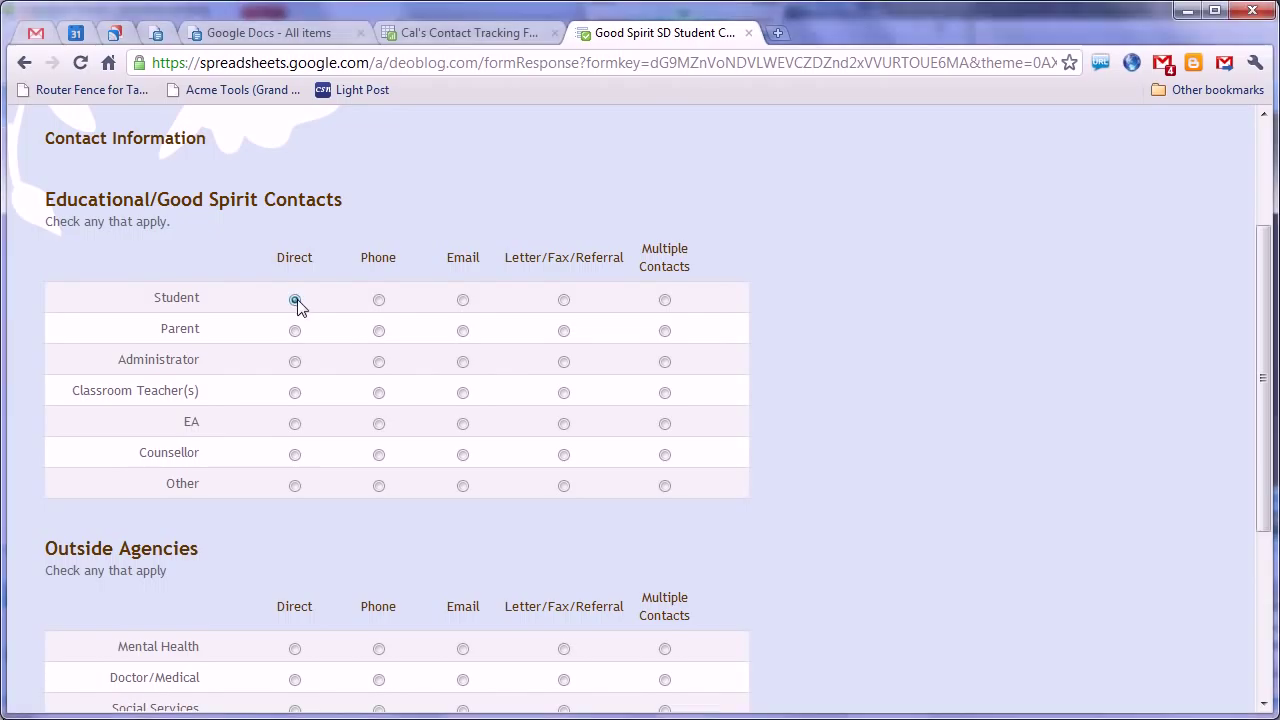
pyautogui.click(379, 331)
pyautogui.click(463, 362)
pyautogui.click(463, 393)
# Under Outside Agencies, mark Mental Health as Phone and continue to the summary section
pyautogui.scroll(-2, 838, 335)
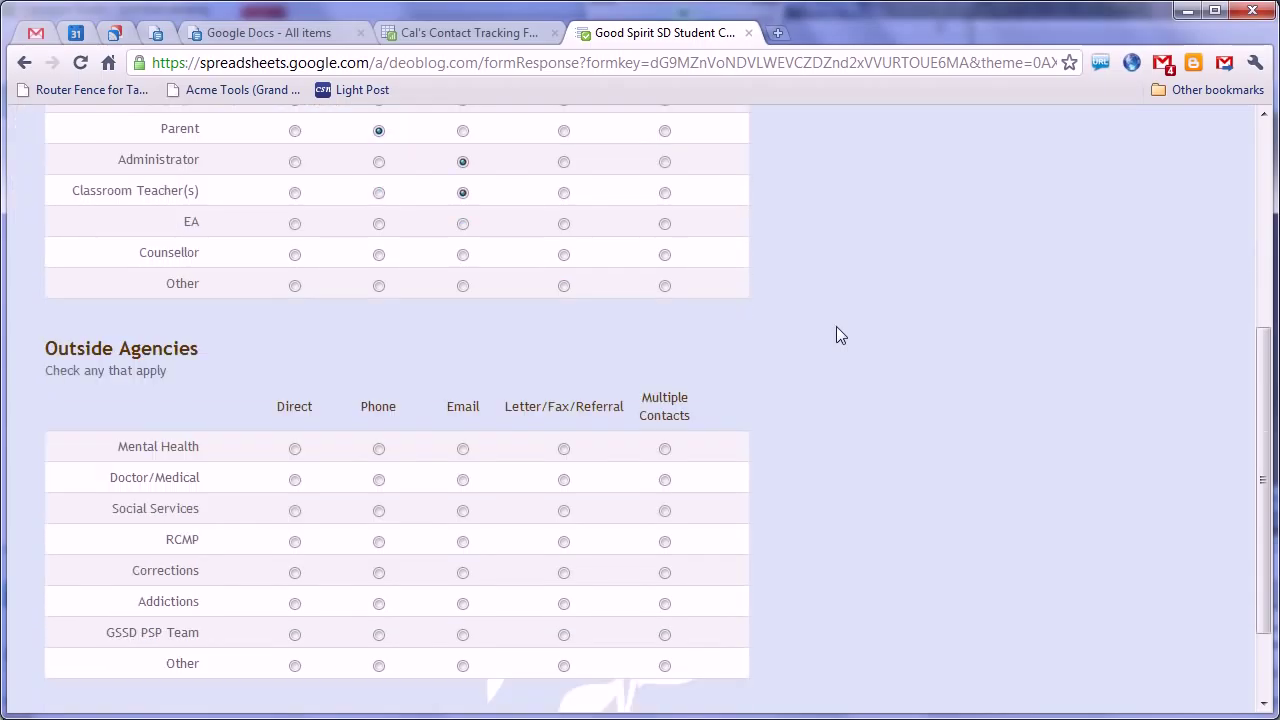
pyautogui.scroll(-1, 840, 335)
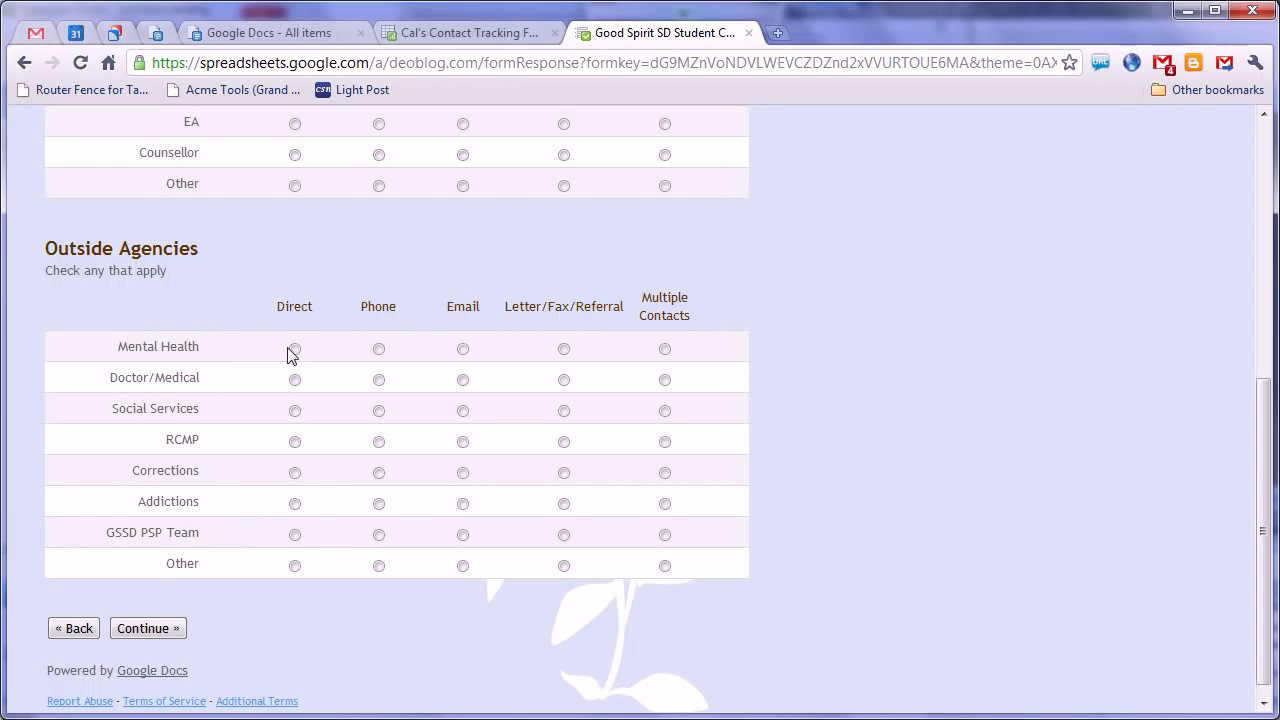
pyautogui.click(381, 352)
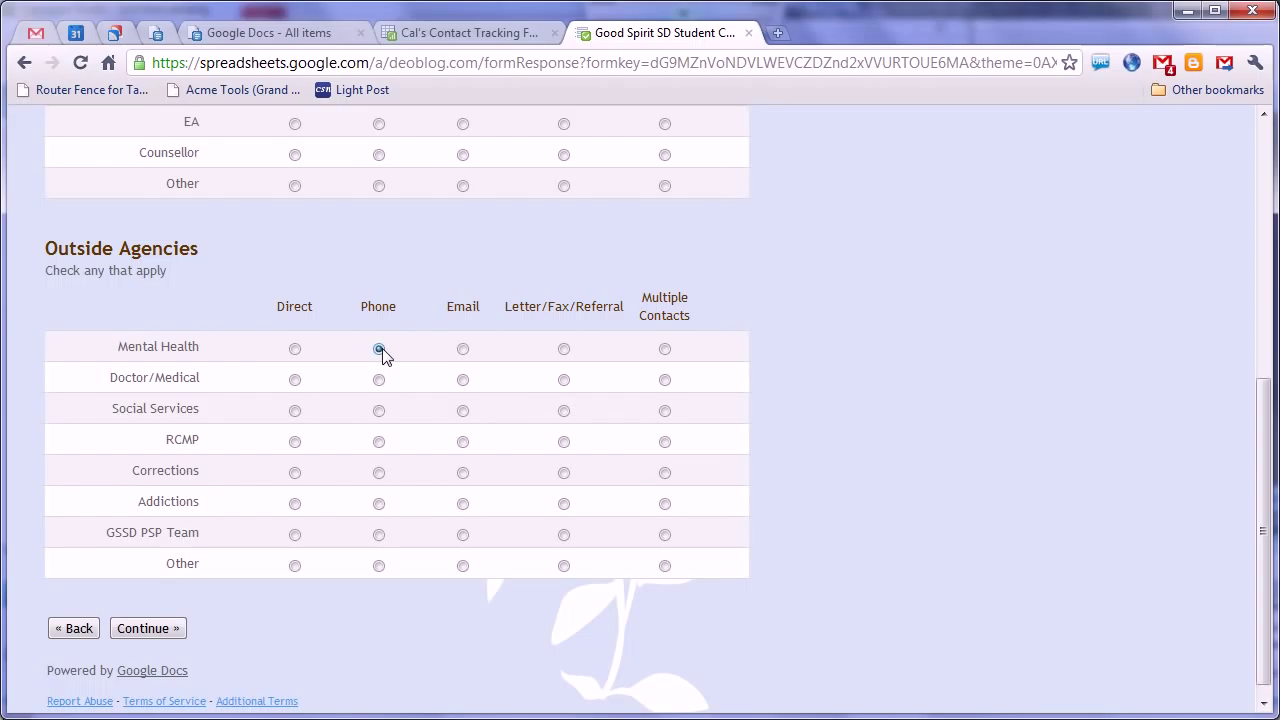
pyautogui.click(141, 631)
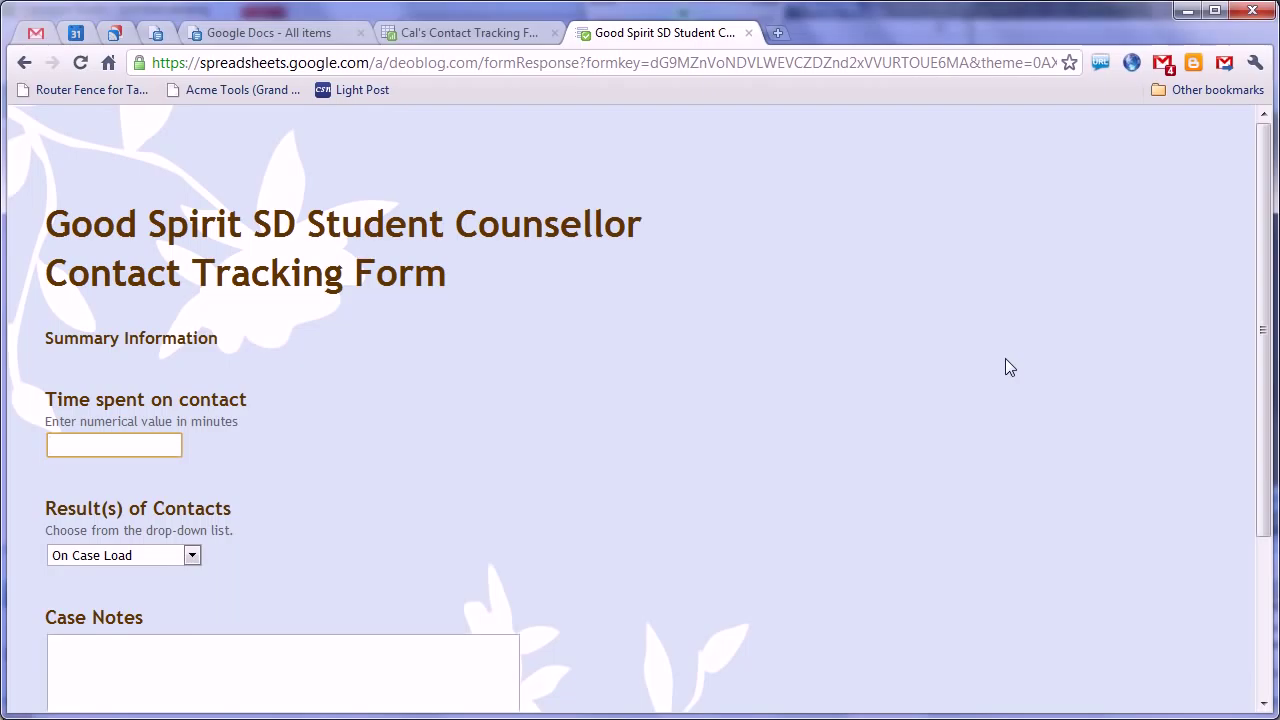
# Enter 45 minutes as the time spent on contact and set the result to On Regular Case Load
pyautogui.write('45')
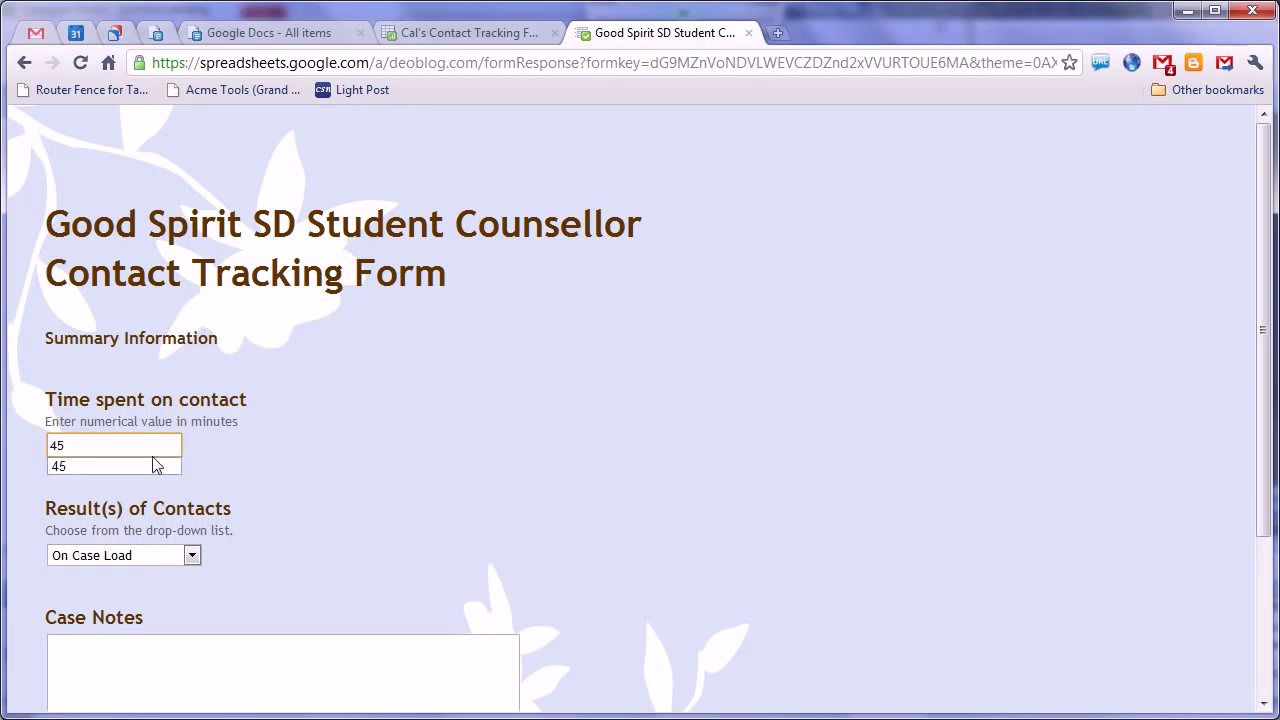
pyautogui.press('Tab')
pyautogui.click(193, 556)
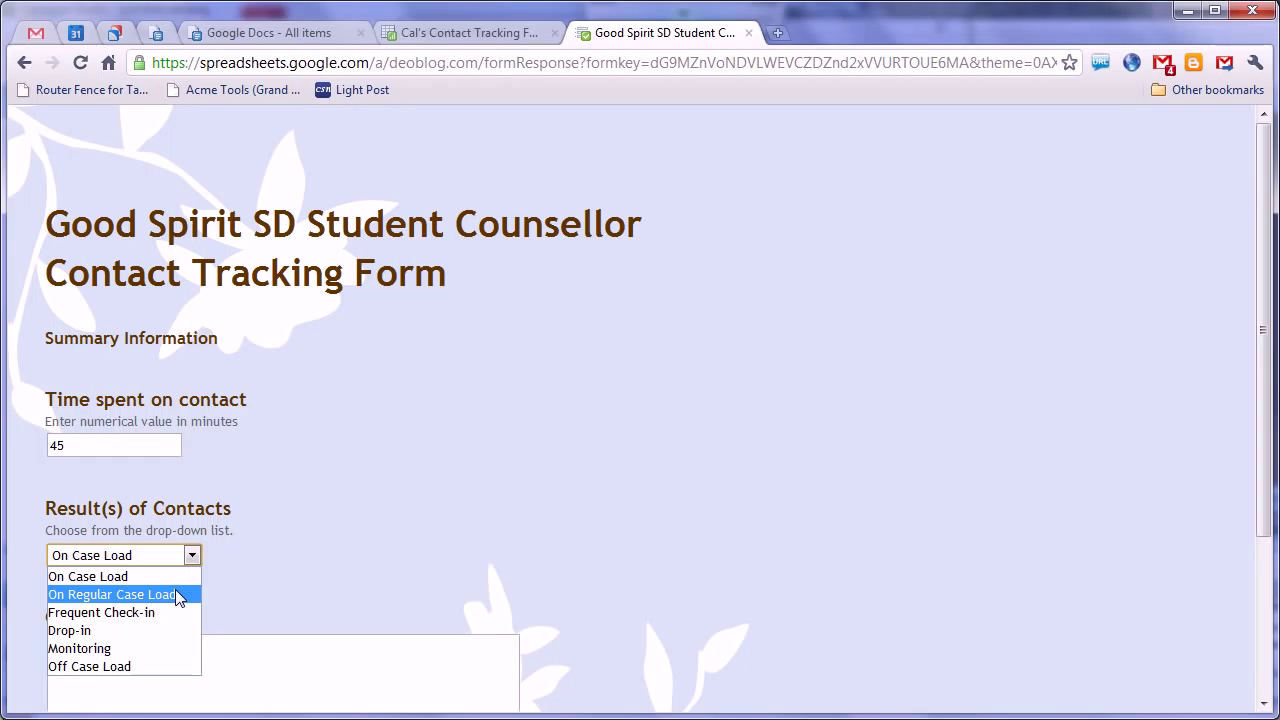
pyautogui.click(178, 595)
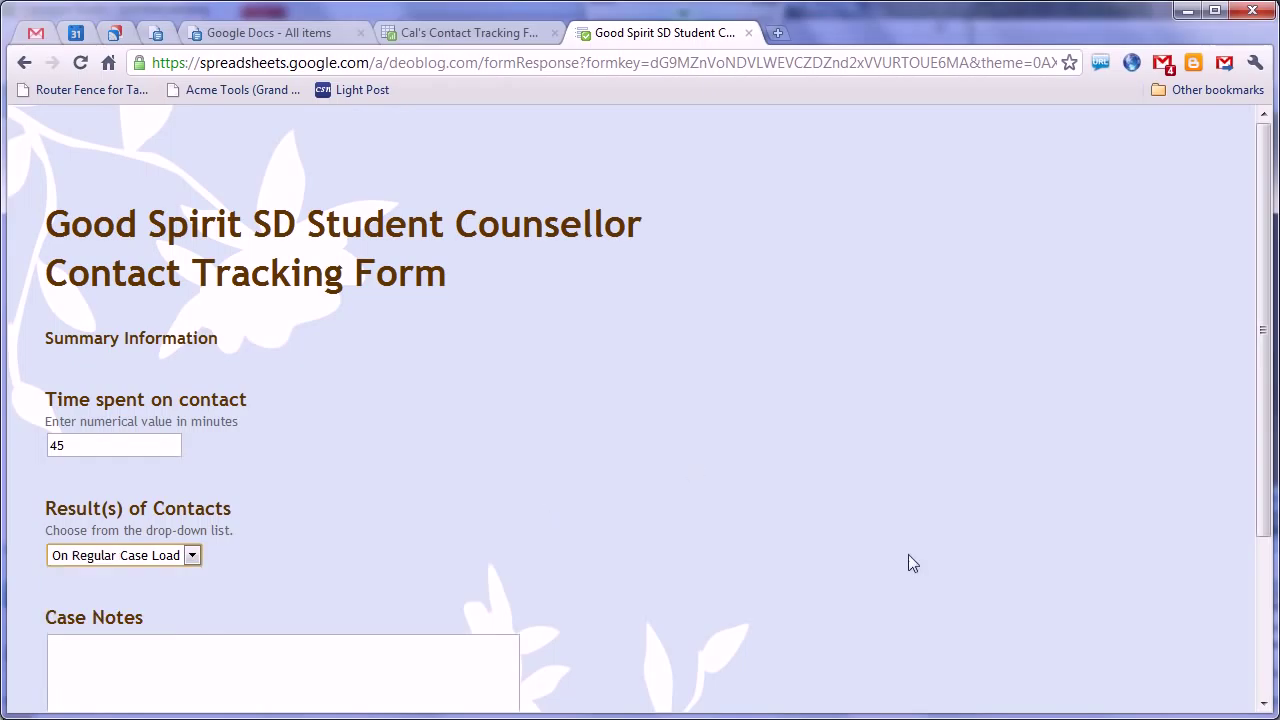
# Enter a case note stating that the student is not living up to his name, and submit the form
pyautogui.scroll(-2, 1262, 639)
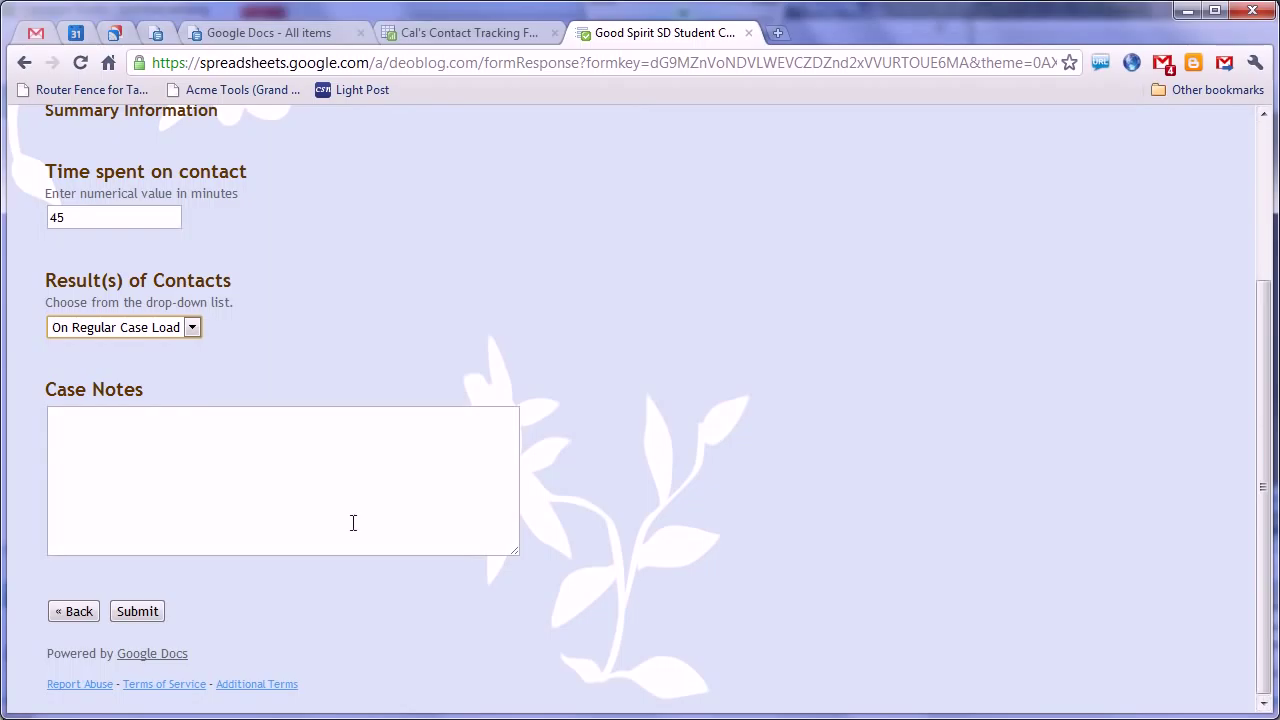
pyautogui.click(297, 464)
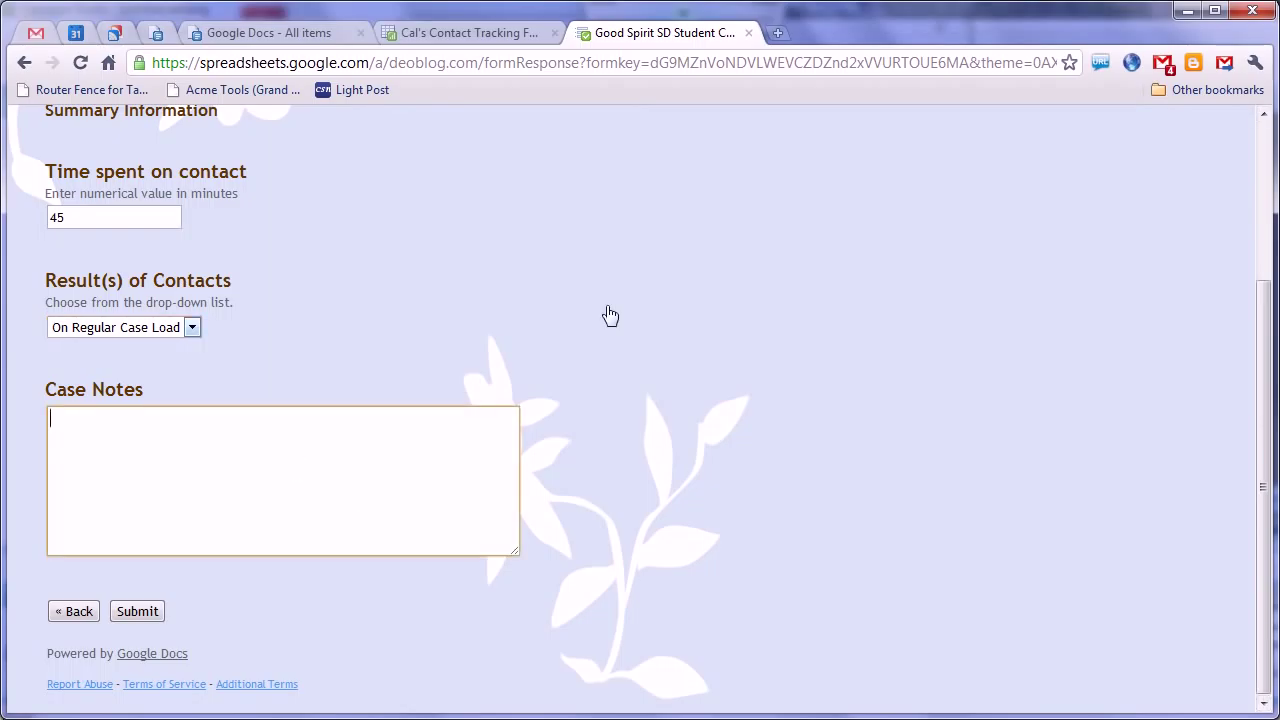
pyautogui.write('Johnny is not living up to his name.')
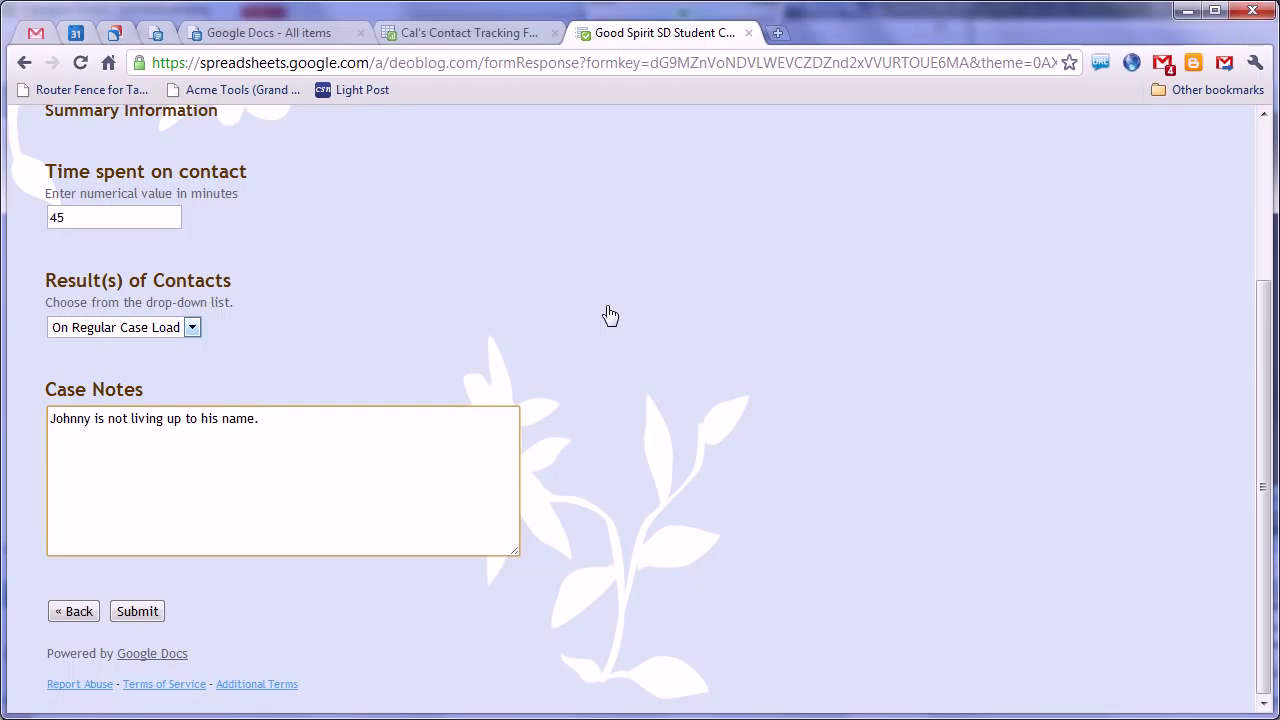
pyautogui.click(130, 614)
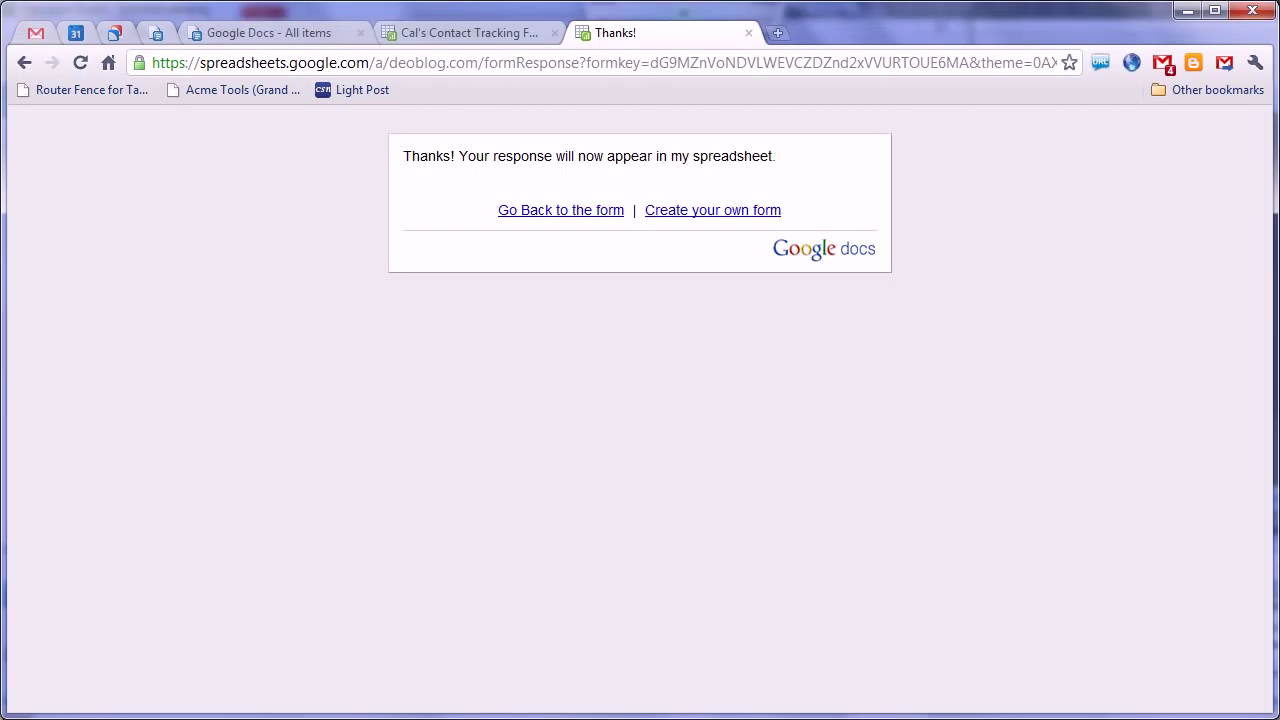
# Show the desktop with the form's shortcut and return to the browser window
pyautogui.rightClick(714, 719)
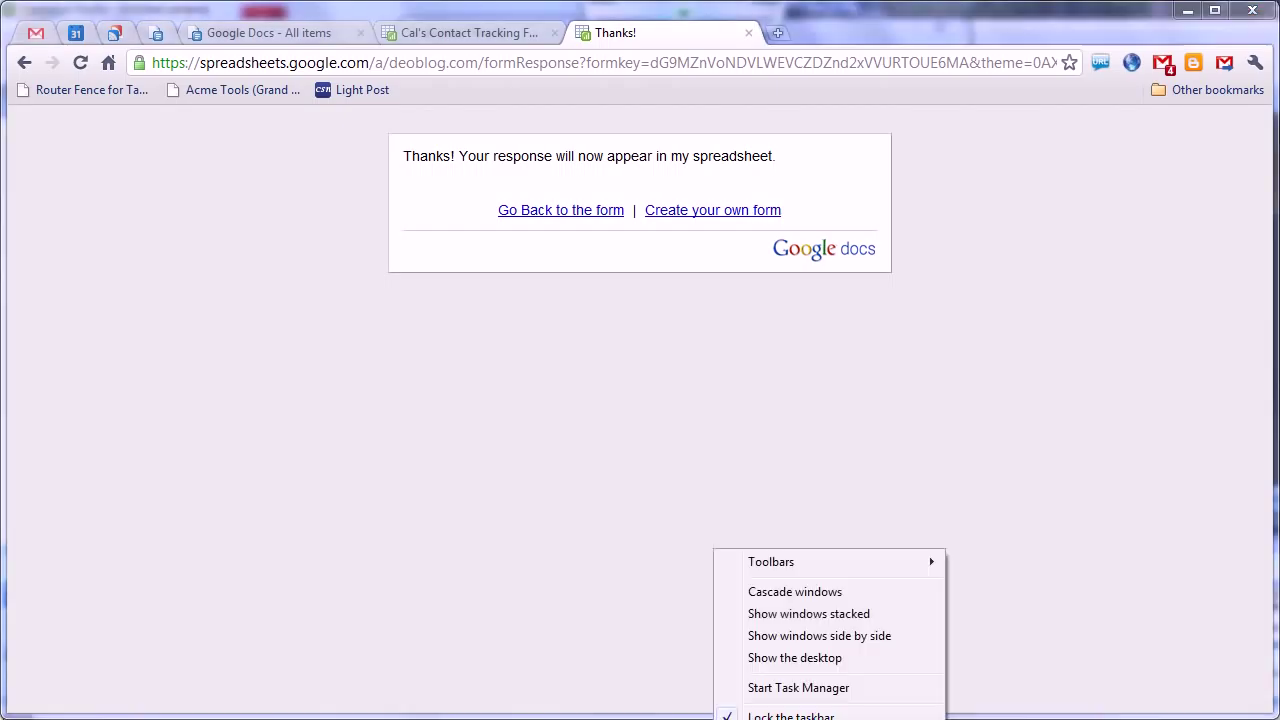
pyautogui.click(759, 658)
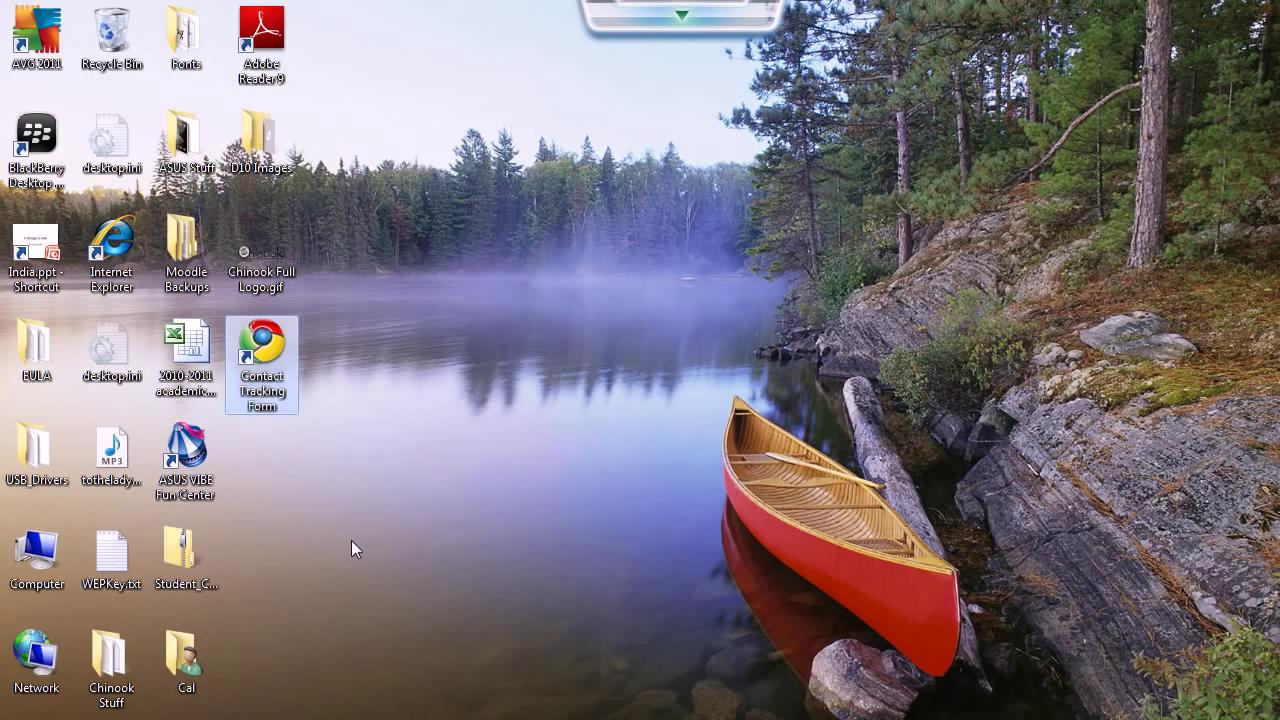
pyautogui.press('super+d')
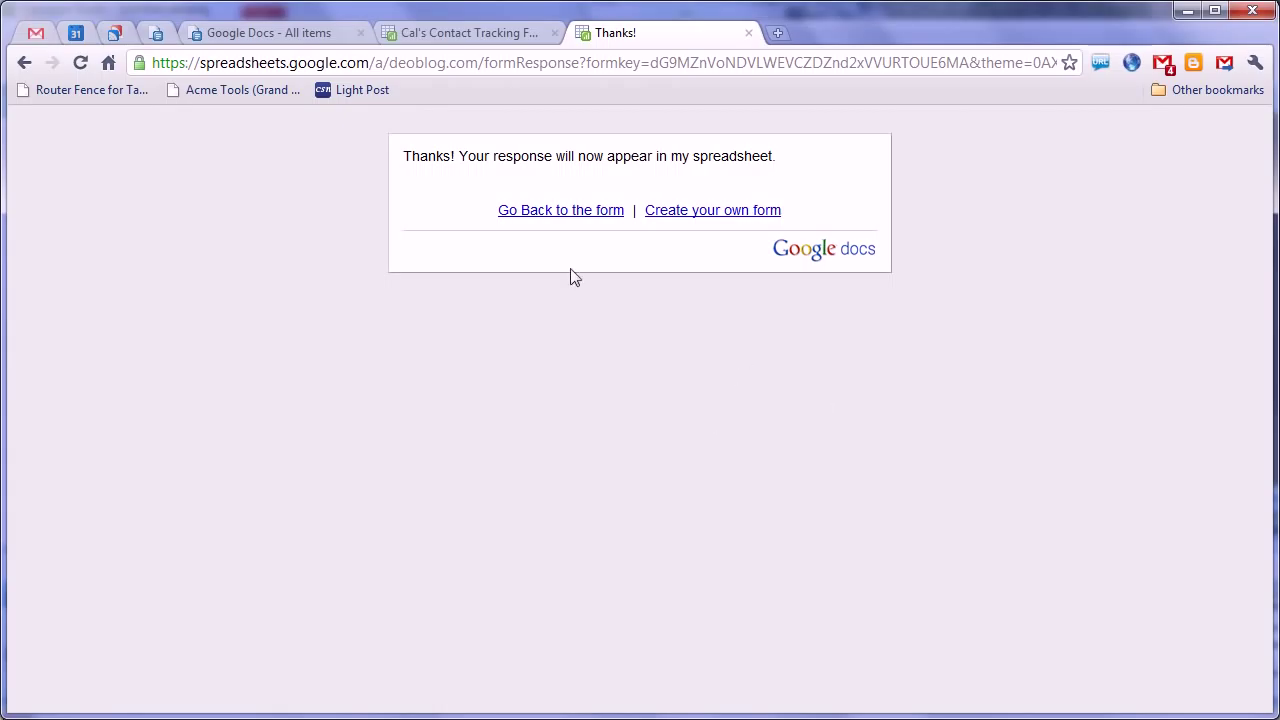
# Switch to the Contact Tracking Form spreadsheet to view the recorded response
pyautogui.click(448, 35)
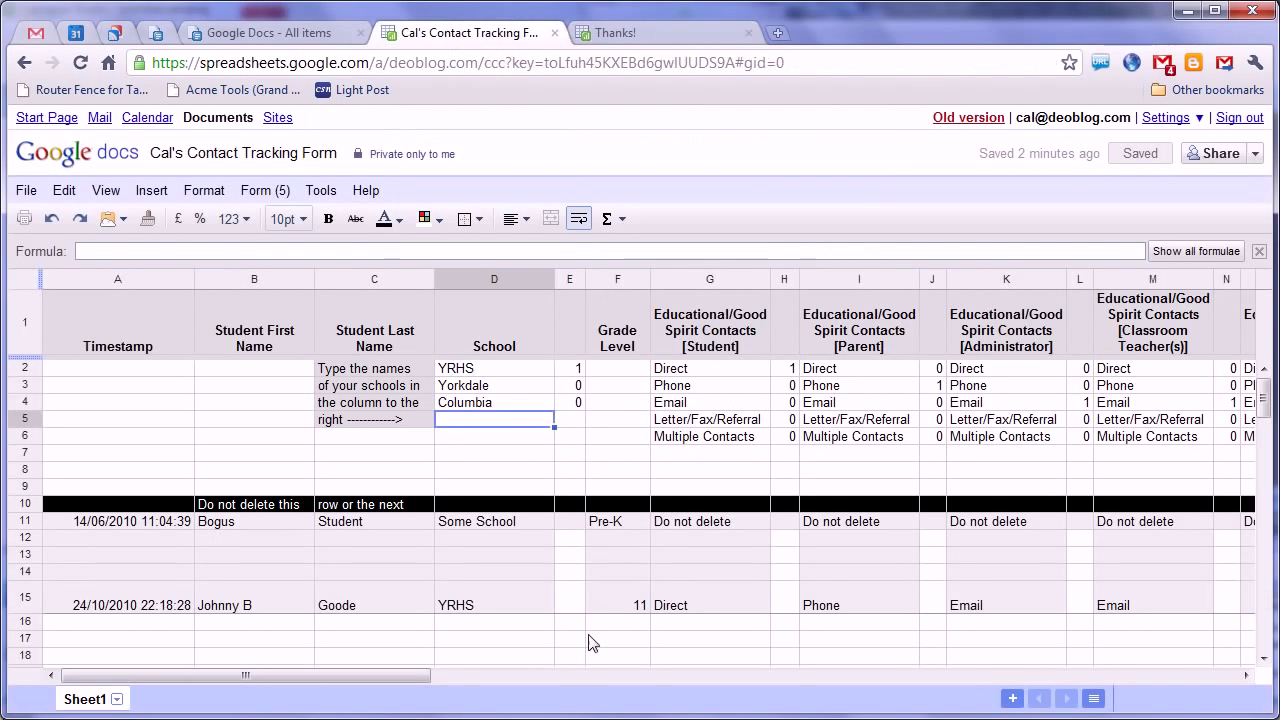